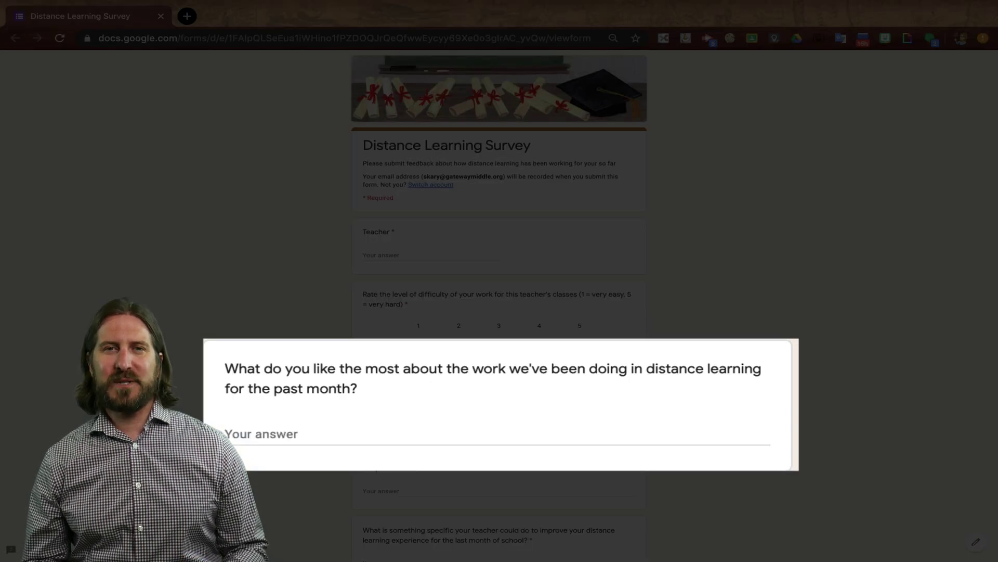
Scroll through the live Student Survey_Distance Learning form before editing it.
{"action": "scroll", "coordinate": [500, 301], "scroll_direction": "down", "scroll_amount": 5}
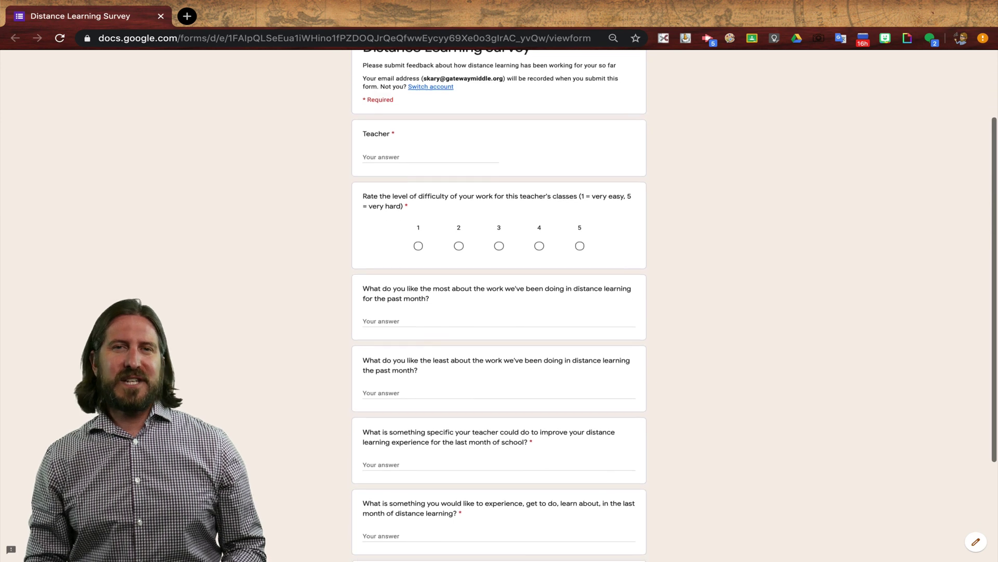
{"action": "scroll", "coordinate": [499, 301], "scroll_direction": "down", "scroll_amount": 3}
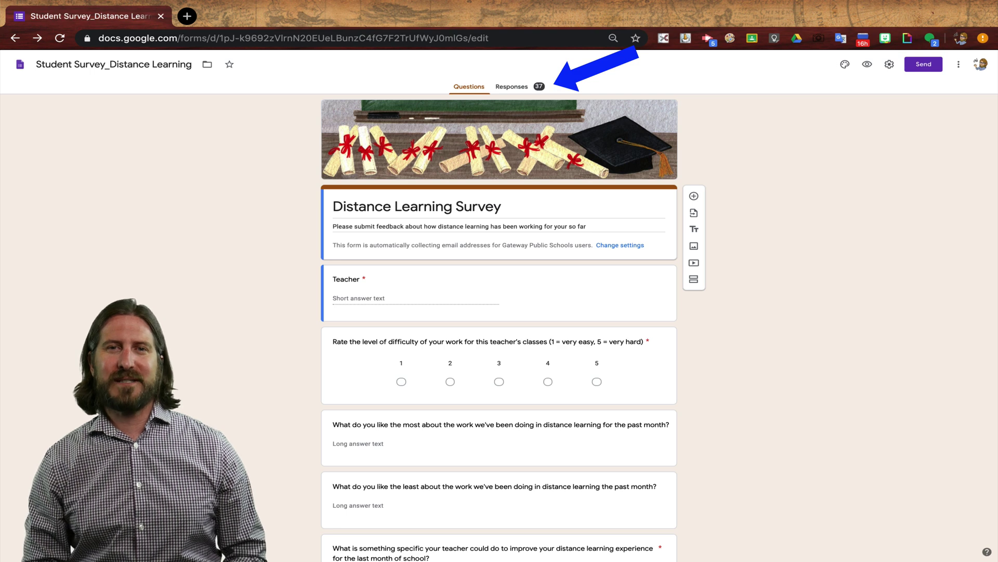
Show the Responses summary and scroll through the charts and text answers.
{"action": "left_click", "coordinate": [519, 90]}
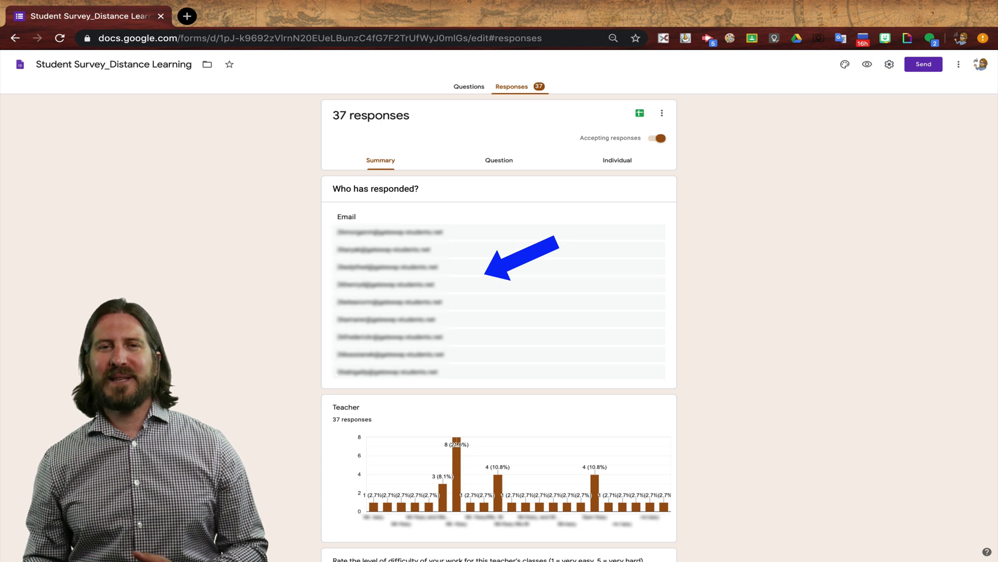
{"action": "scroll", "coordinate": [499, 312], "scroll_direction": "down", "scroll_amount": 6}
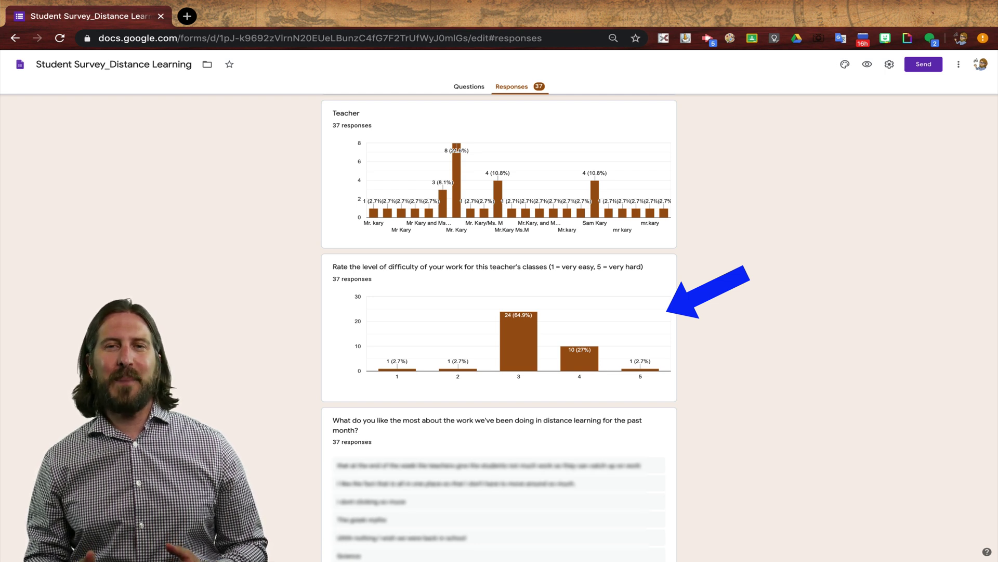
{"action": "scroll", "coordinate": [499, 312], "scroll_direction": "down", "scroll_amount": 6}
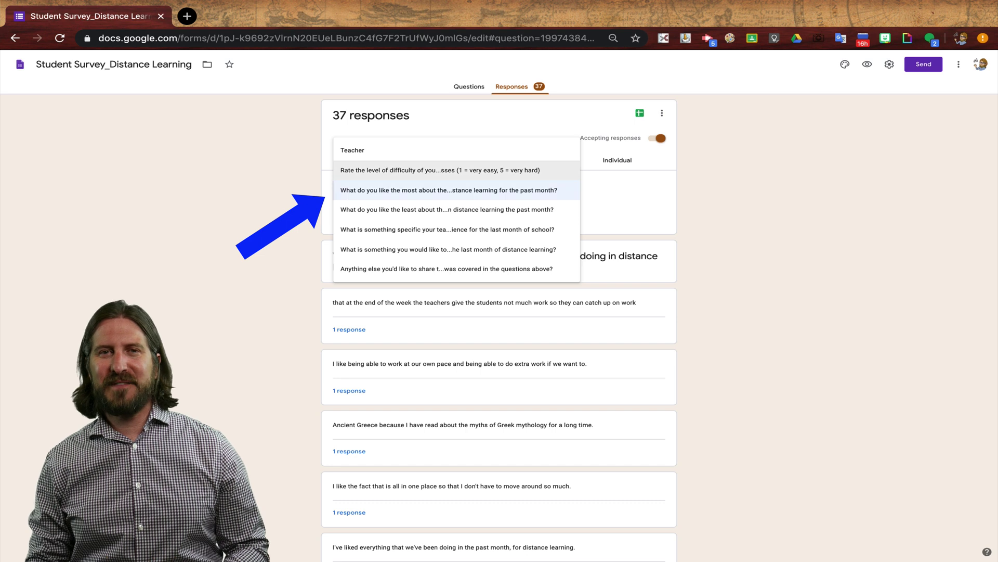
Switch the responses to the Question view to see answers for one question.
{"action": "left_click", "coordinate": [440, 170]}
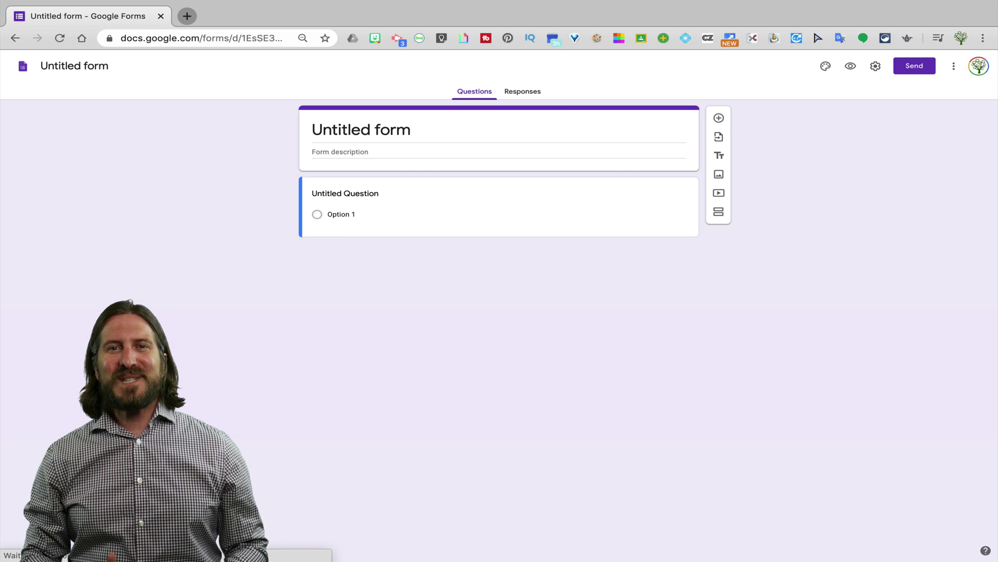
Title the form 'Student Survey' with description 'Fill out this survey to give your teacher feedback' and name the document to match.
{"action": "left_click", "coordinate": [338, 129]}
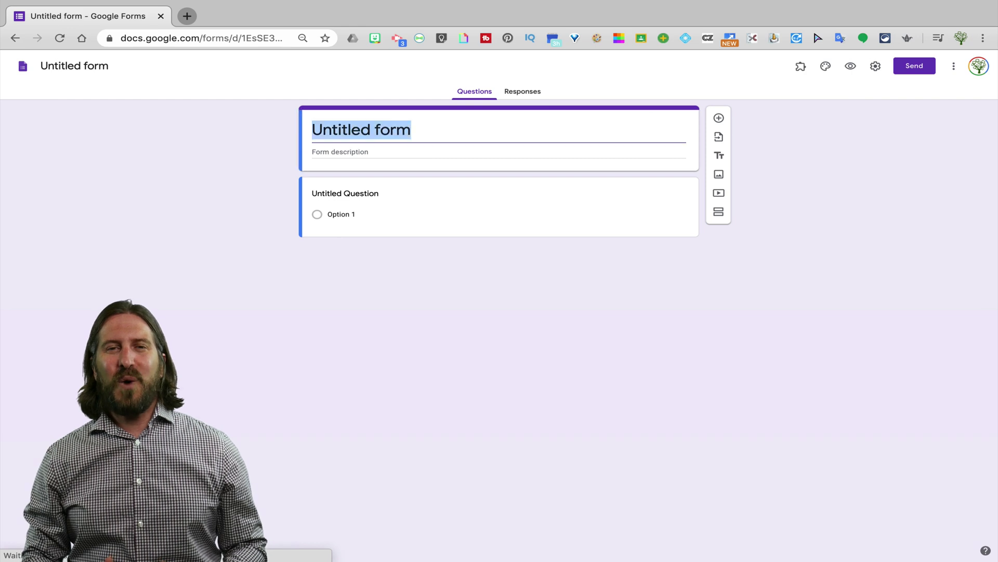
{"action": "type", "text": "Student Survey"}
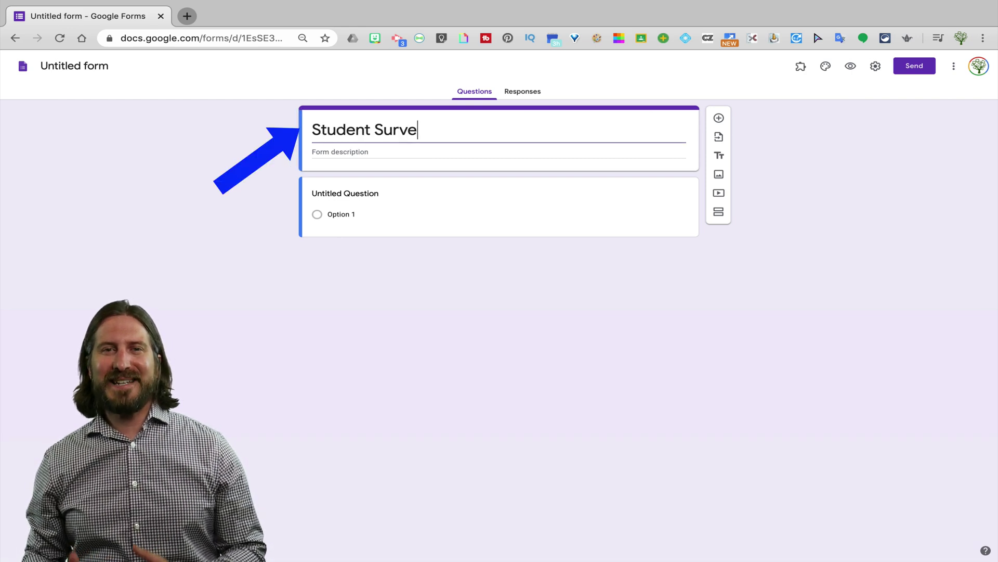
{"action": "left_click", "coordinate": [322, 151]}
{"action": "type", "text": "Fill out this survey to give your teacher feedback"}
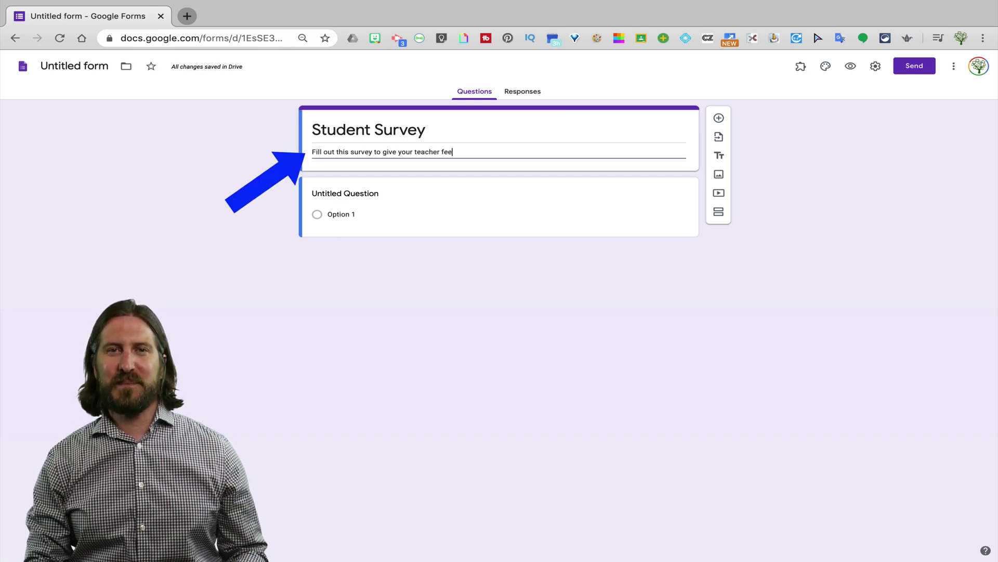
{"action": "left_click", "coordinate": [98, 67]}
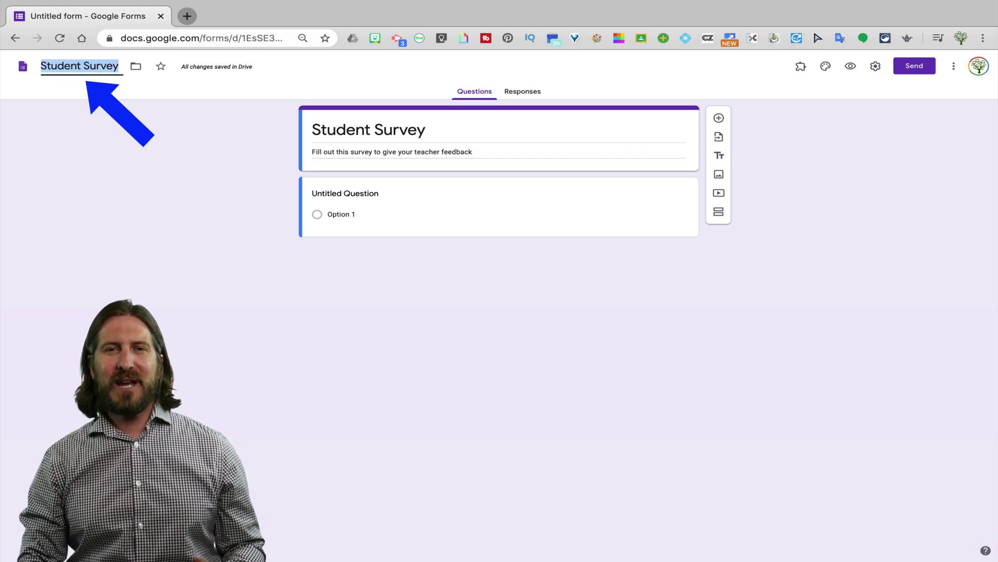
{"action": "key", "text": "Return"}
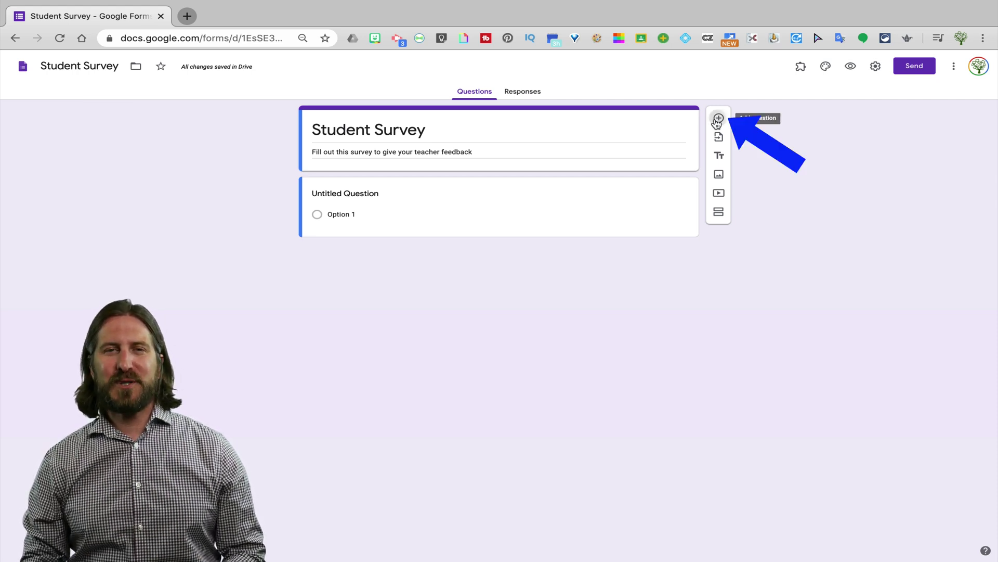
Add a new question titled 'Your Email'.
{"action": "left_click", "coordinate": [718, 118]}
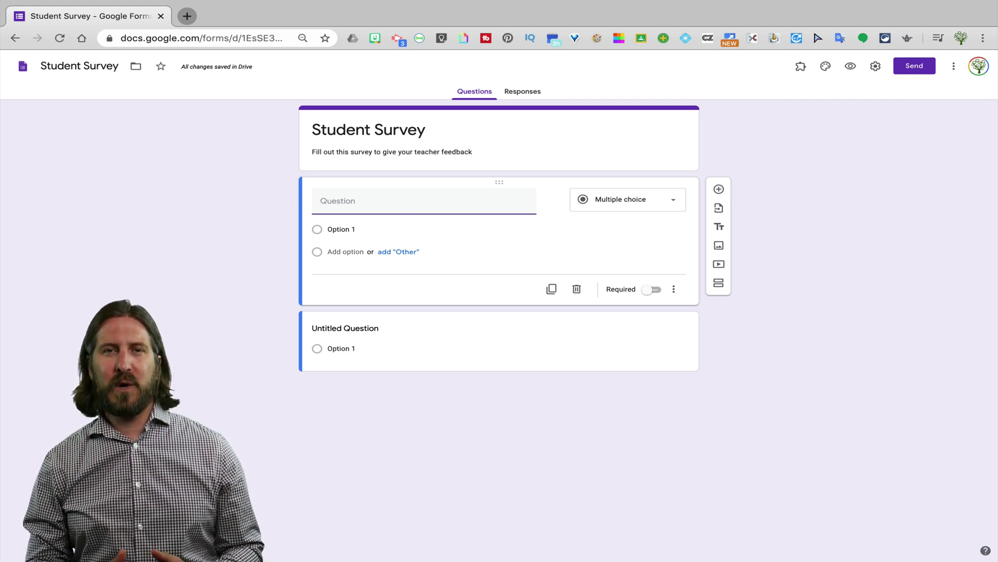
{"action": "type", "text": "Your E"}
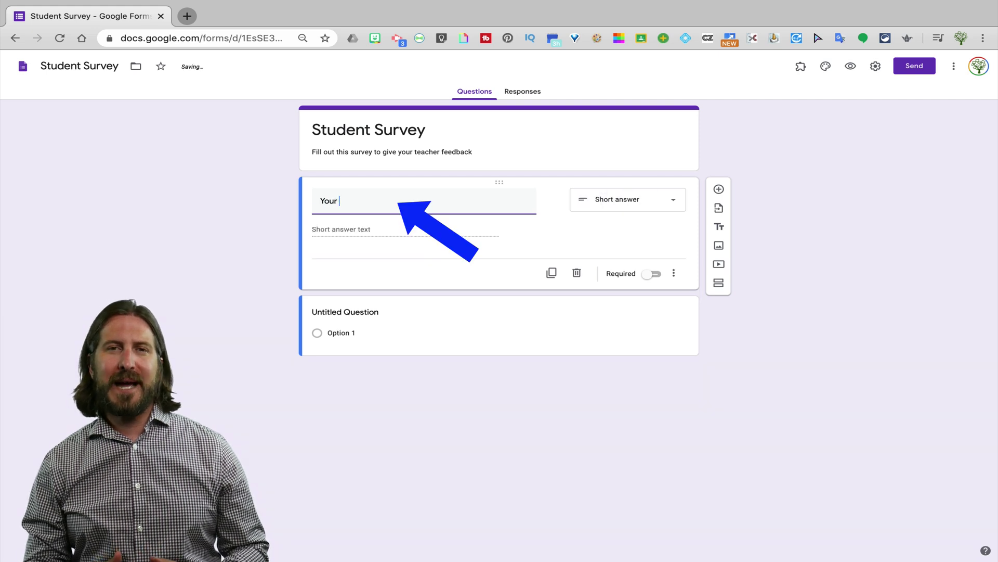
{"action": "type", "text": "mail"}
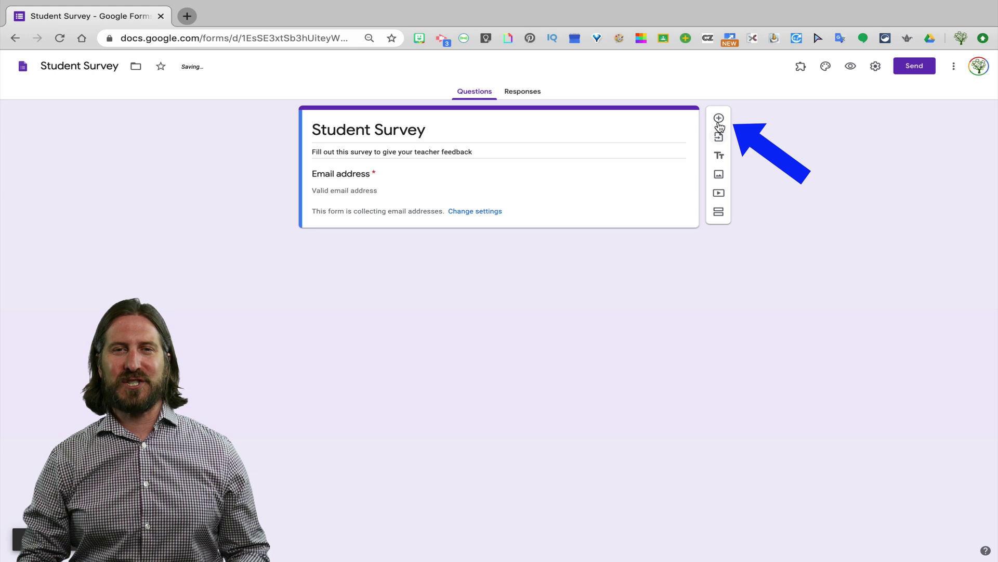
Add the required question 'How difficult has work been for this class?' with scale labels 'Extremely Easy' and 'Very Hard'.
{"action": "left_click", "coordinate": [719, 120]}
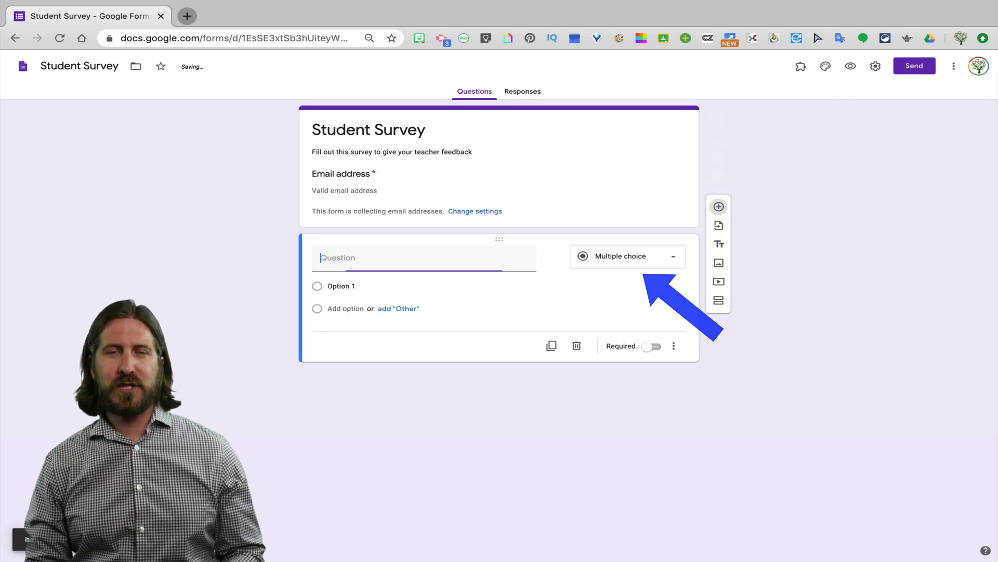
{"action": "type", "text": "How "}
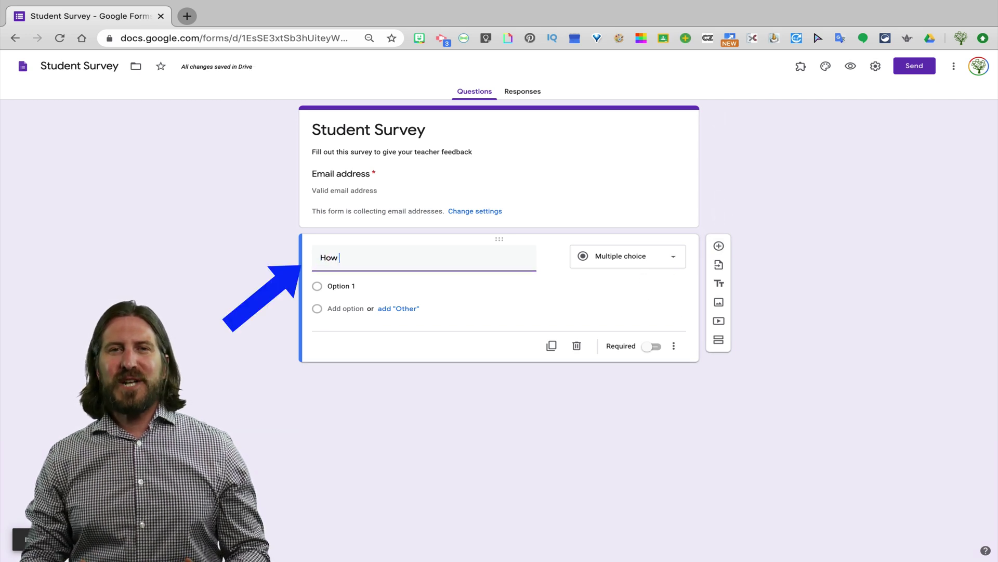
{"action": "type", "text": "difficult has wo"}
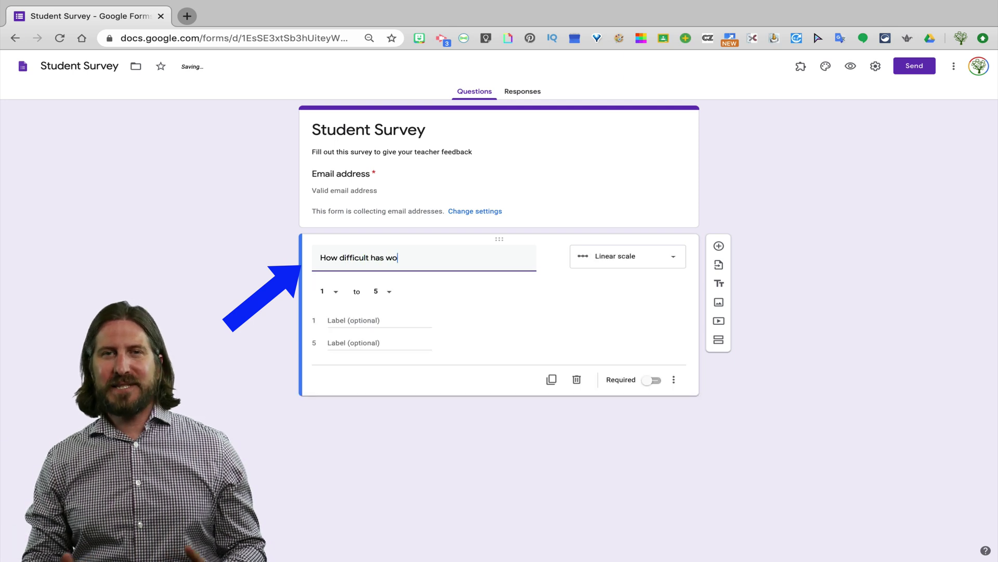
{"action": "type", "text": "rk been for this class?"}
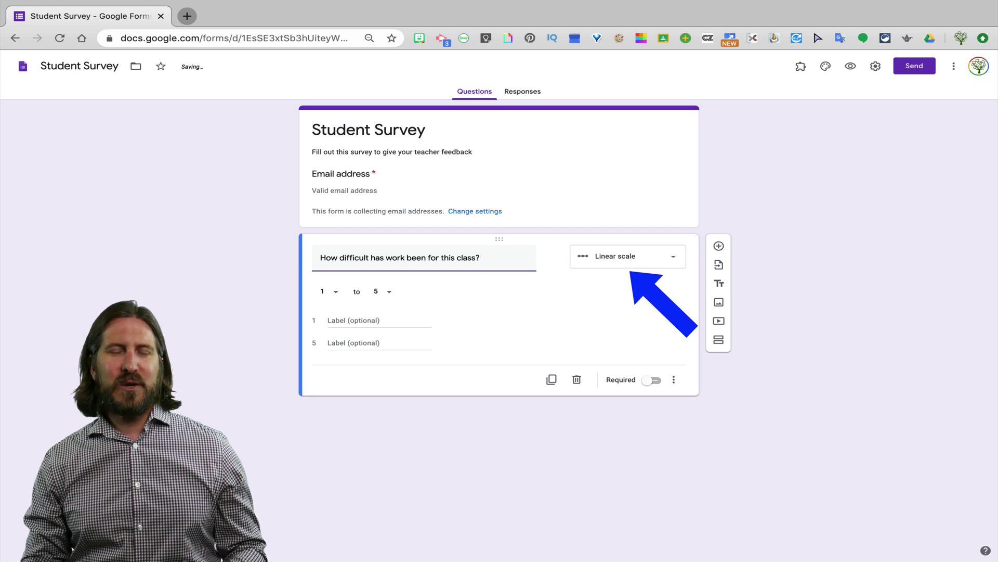
{"action": "left_click", "coordinate": [364, 320]}
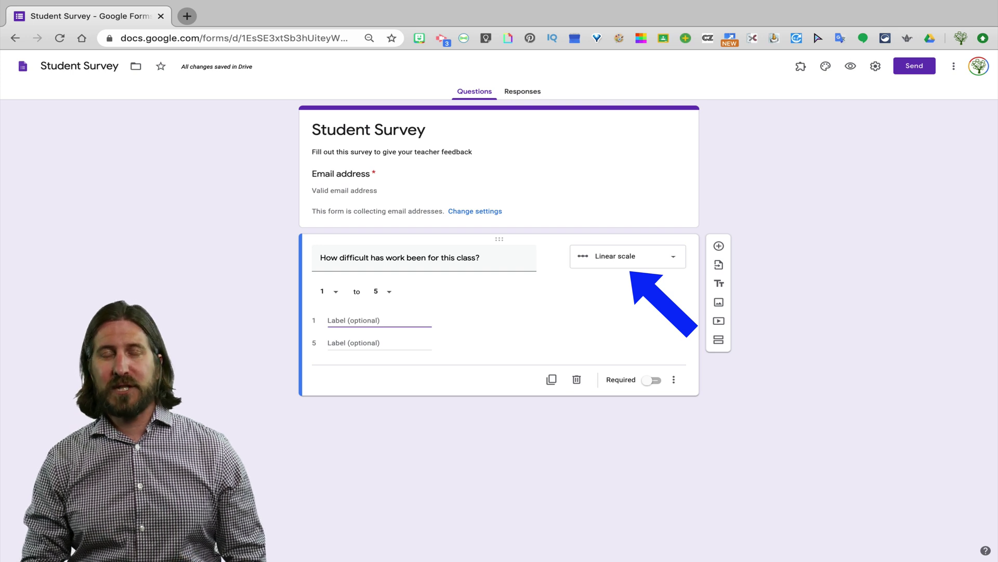
{"action": "type", "text": "Ext"}
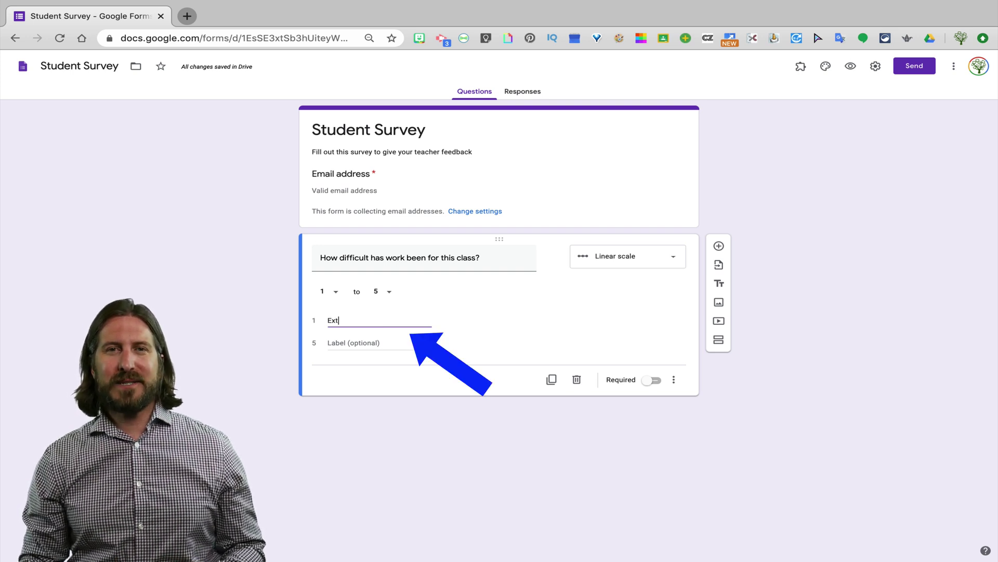
{"action": "type", "text": "remely Easy"}
{"action": "left_click", "coordinate": [357, 344]}
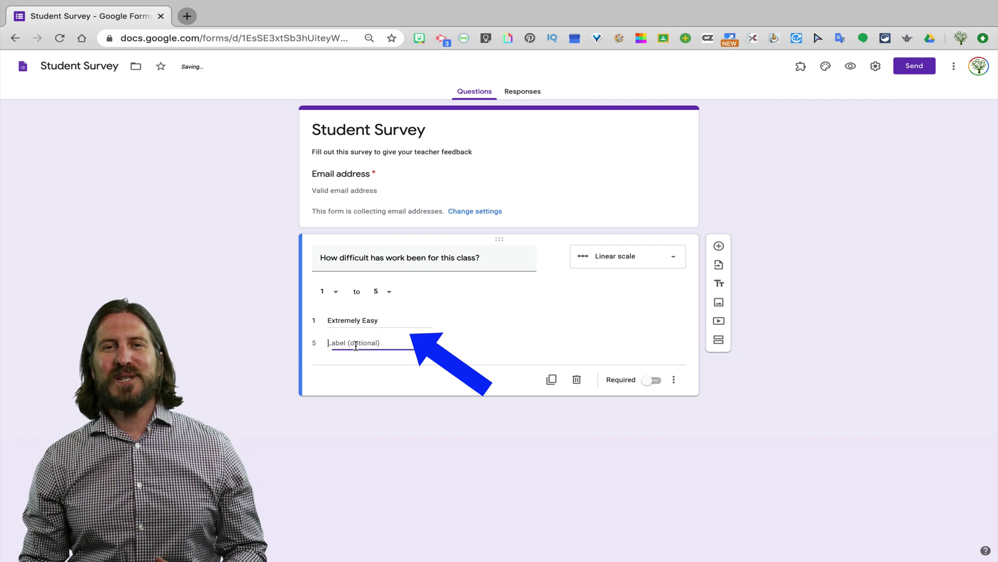
{"action": "type", "text": "Very Hard"}
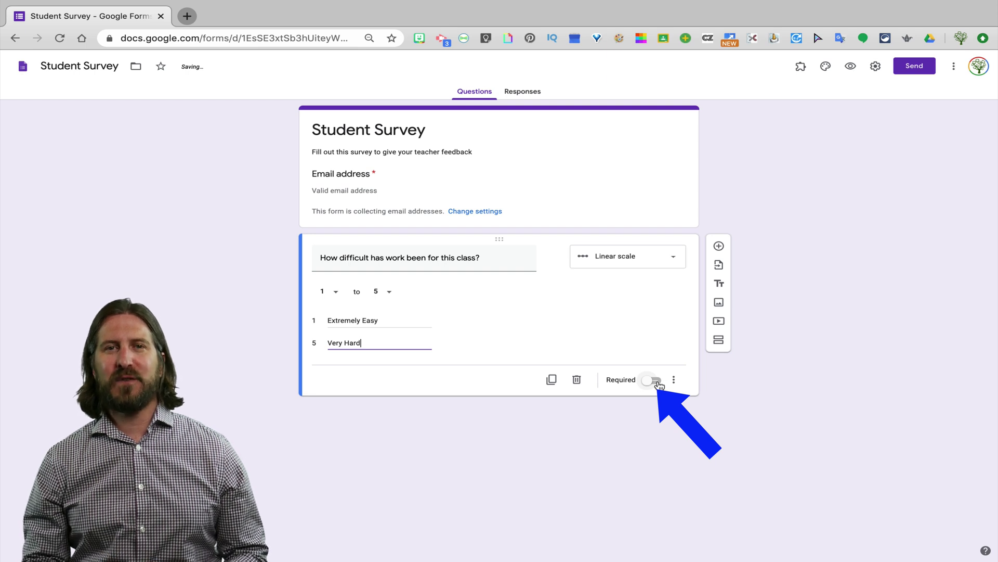
{"action": "left_click", "coordinate": [654, 380]}
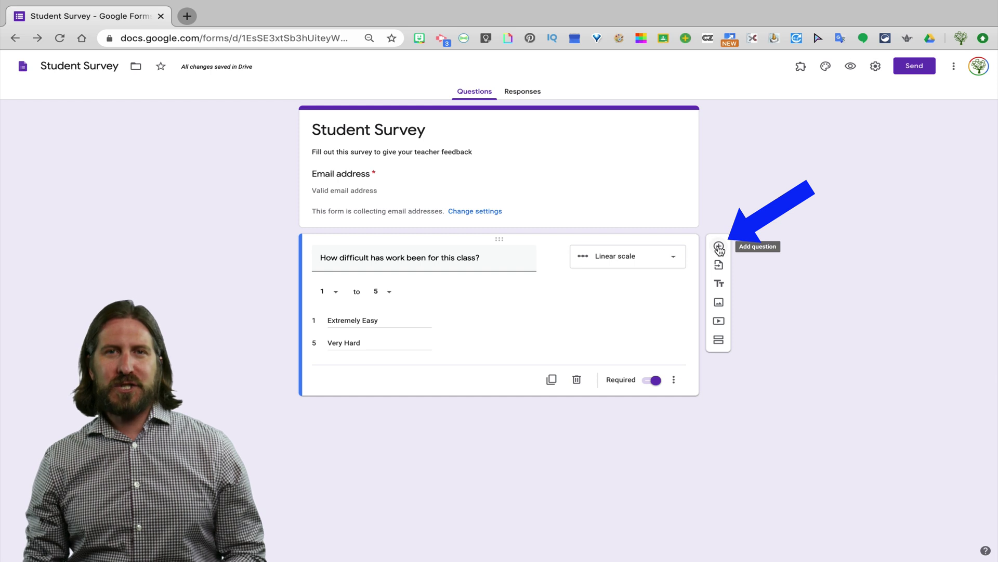
Add the required question 'What suggestions do you have for your teacher for the last month of school?' and a new question below it.
{"action": "left_click", "coordinate": [719, 246]}
{"action": "type", "text": "What sugges"}
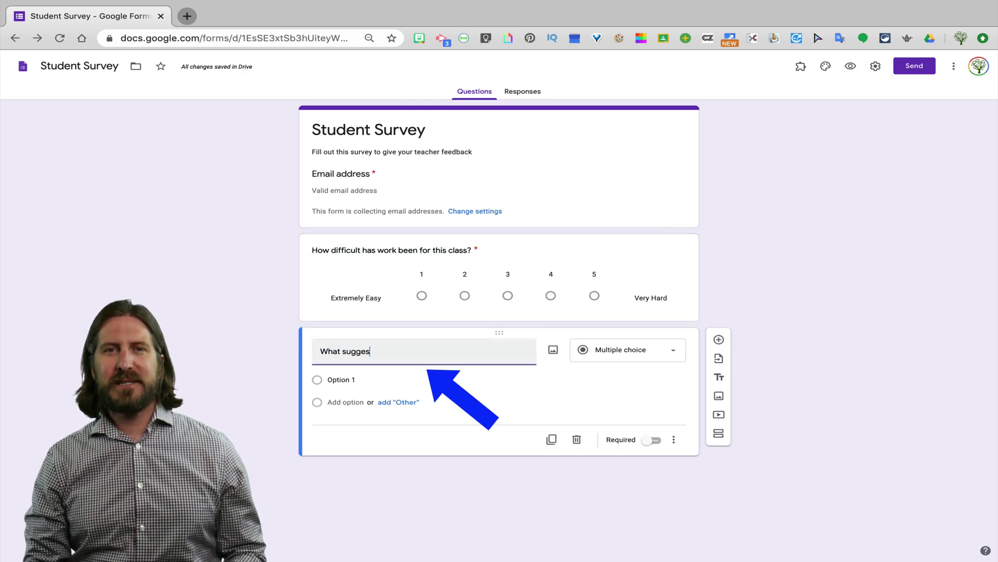
{"action": "type", "text": "tions do you have for your "}
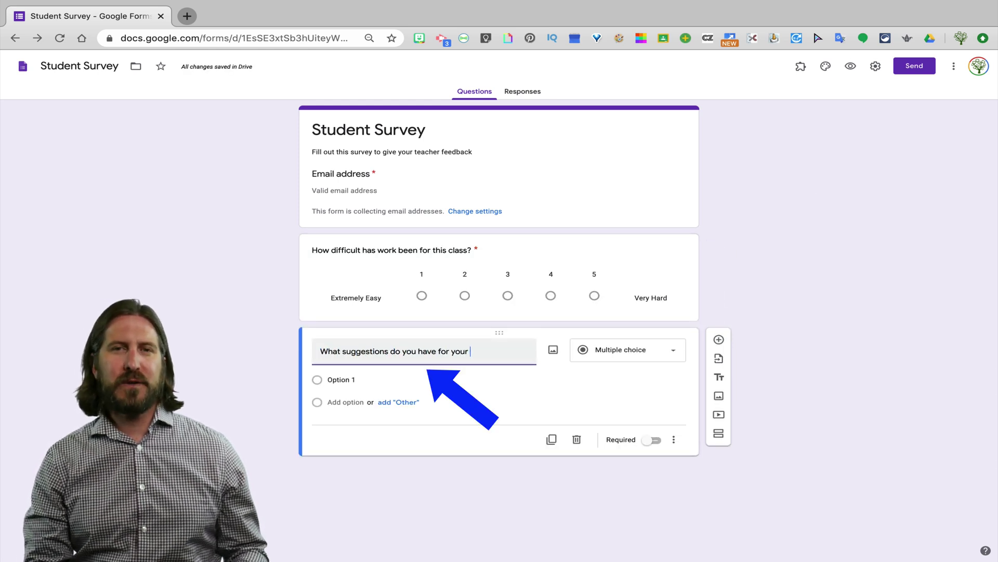
{"action": "type", "text": "teacher for the last month of s"}
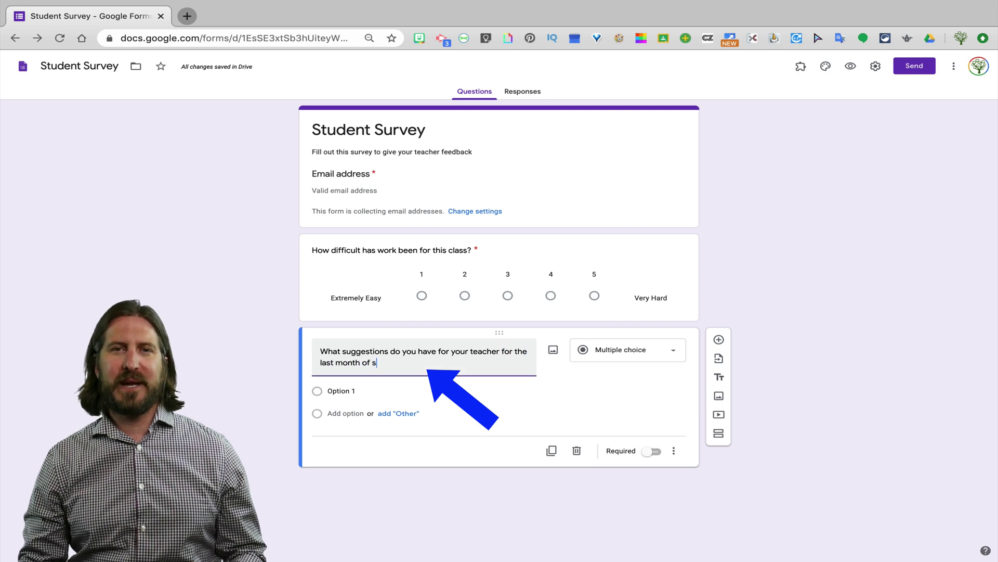
{"action": "type", "text": "chool?"}
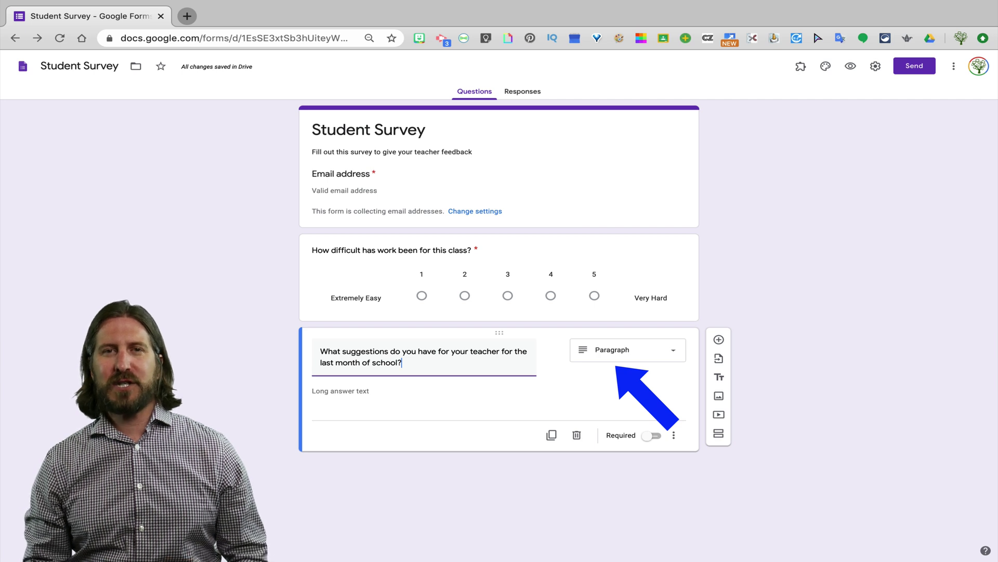
{"action": "left_click", "coordinate": [660, 437]}
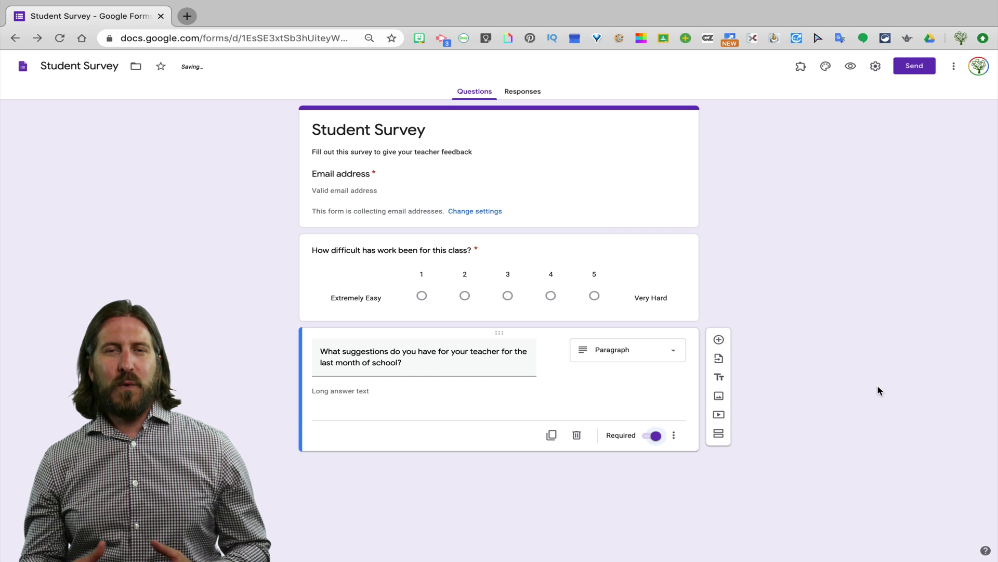
{"action": "left_click", "coordinate": [719, 340]}
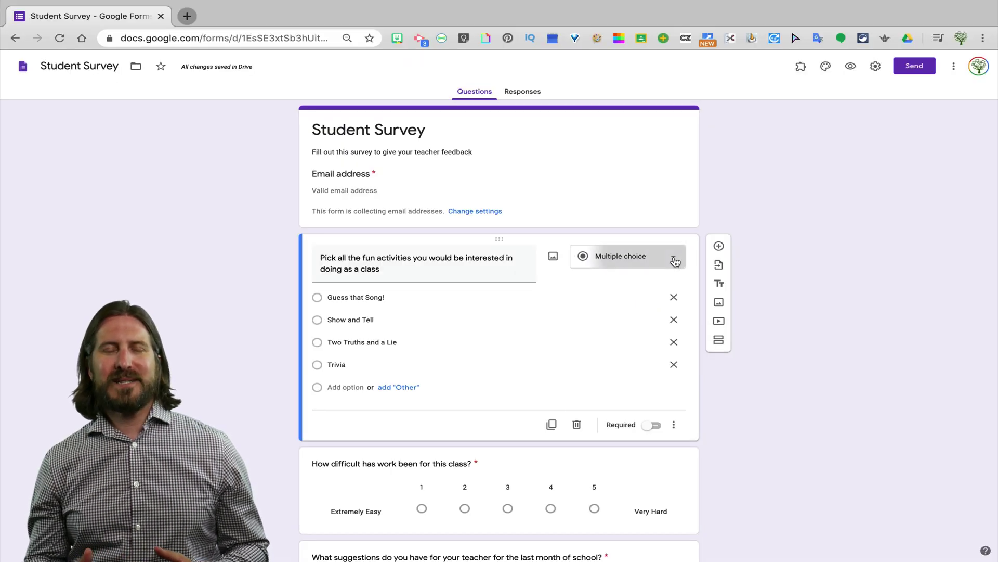
Make the fun-activities question Checkboxes, then duplicate and delete the anything-else question.
{"action": "left_click", "coordinate": [674, 261]}
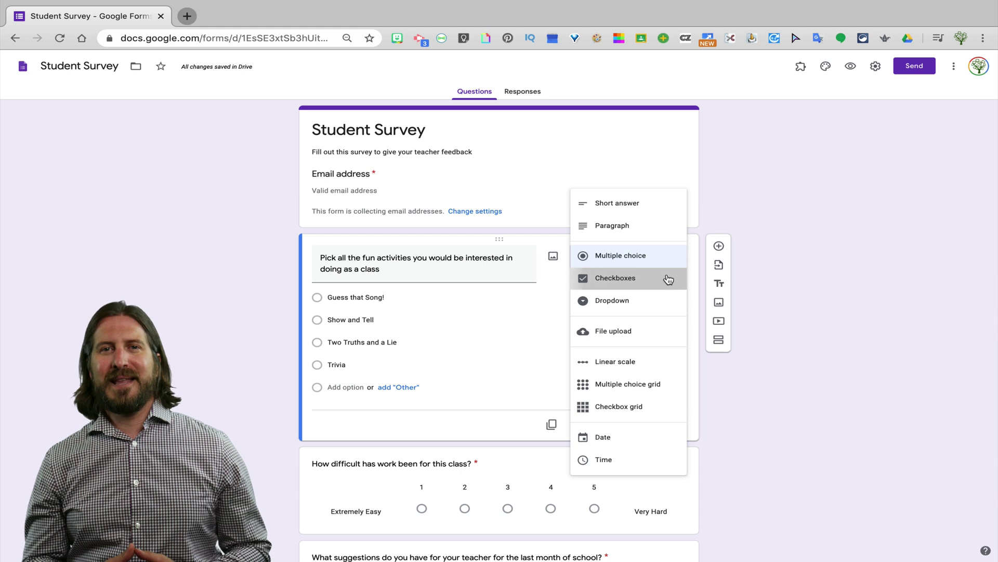
{"action": "left_click", "coordinate": [668, 279]}
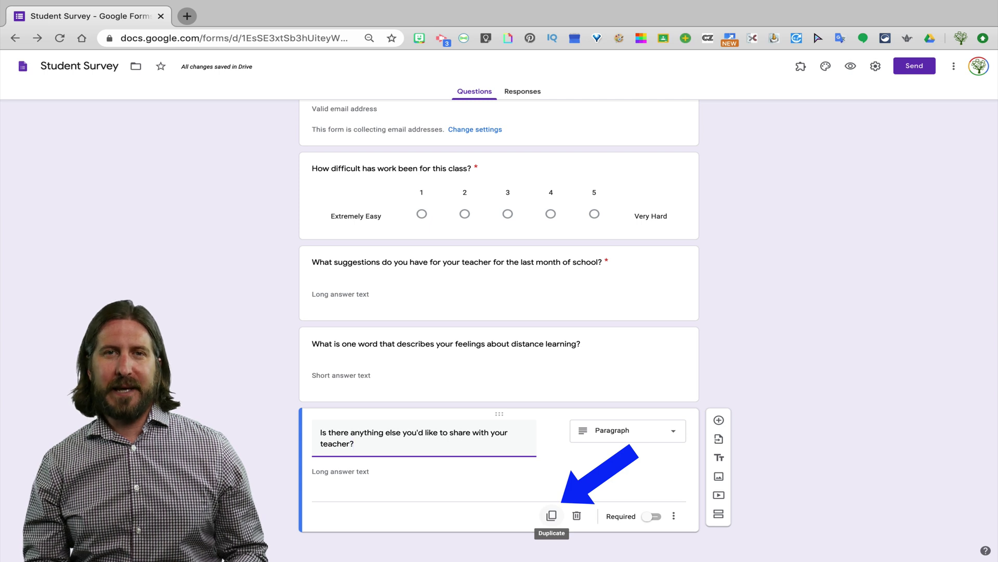
{"action": "left_click", "coordinate": [551, 515]}
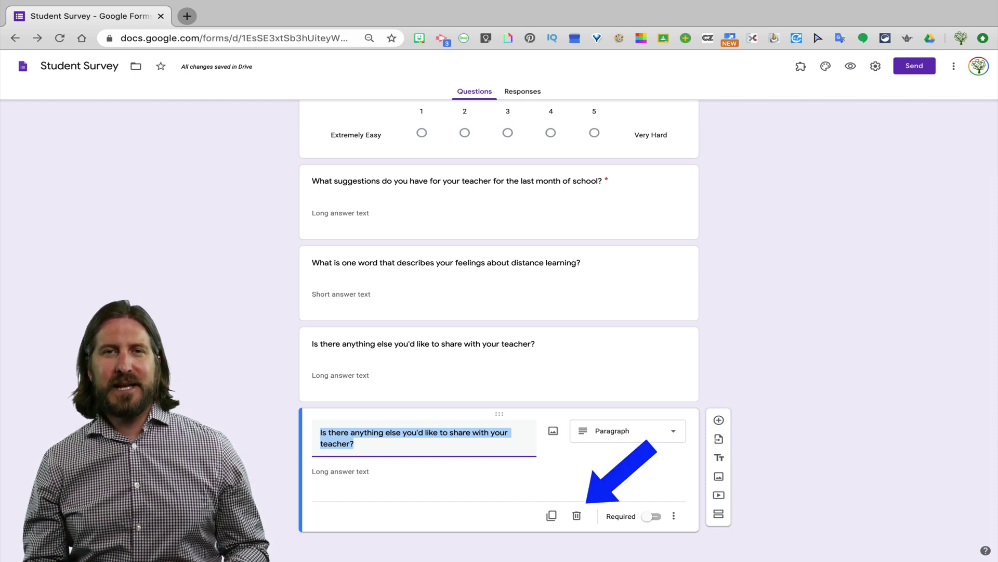
{"action": "left_click", "coordinate": [576, 515]}
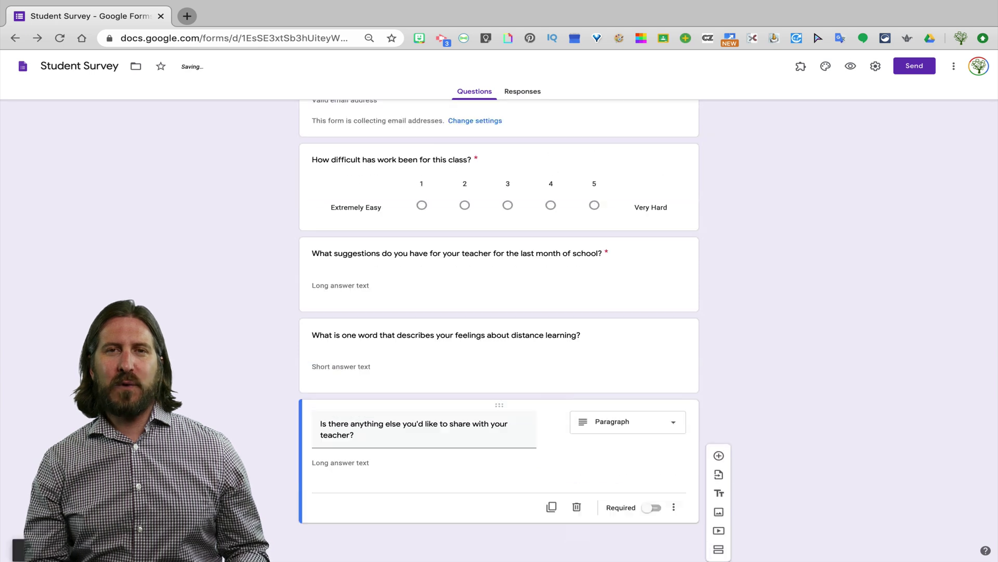
Drag the 'What is one word…' question up to sit right after the difficulty scale.
{"action": "scroll", "coordinate": [500, 328], "scroll_direction": "up", "scroll_amount": 2}
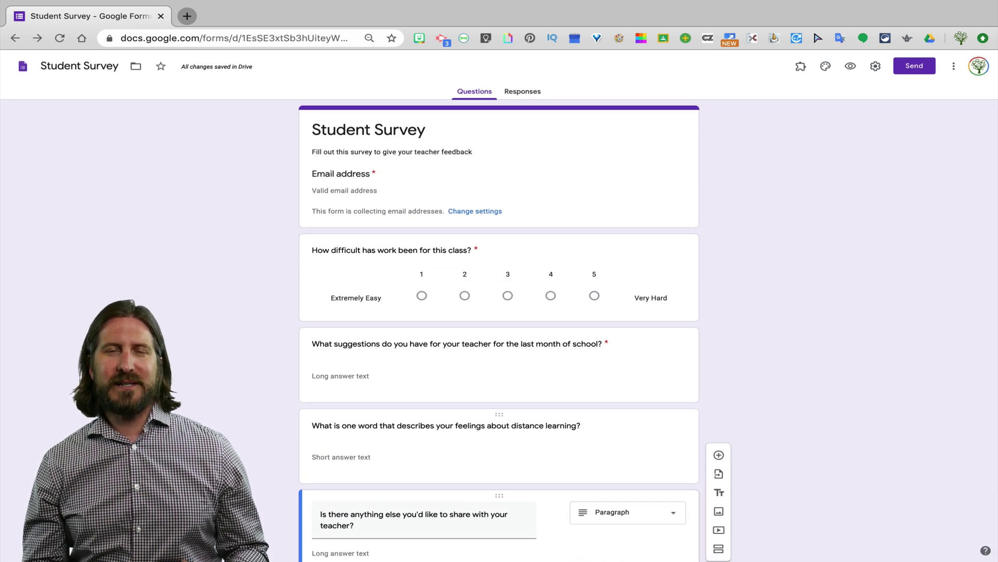
{"action": "left_click_drag", "start_coordinate": [500, 414], "coordinate": [499, 331]}
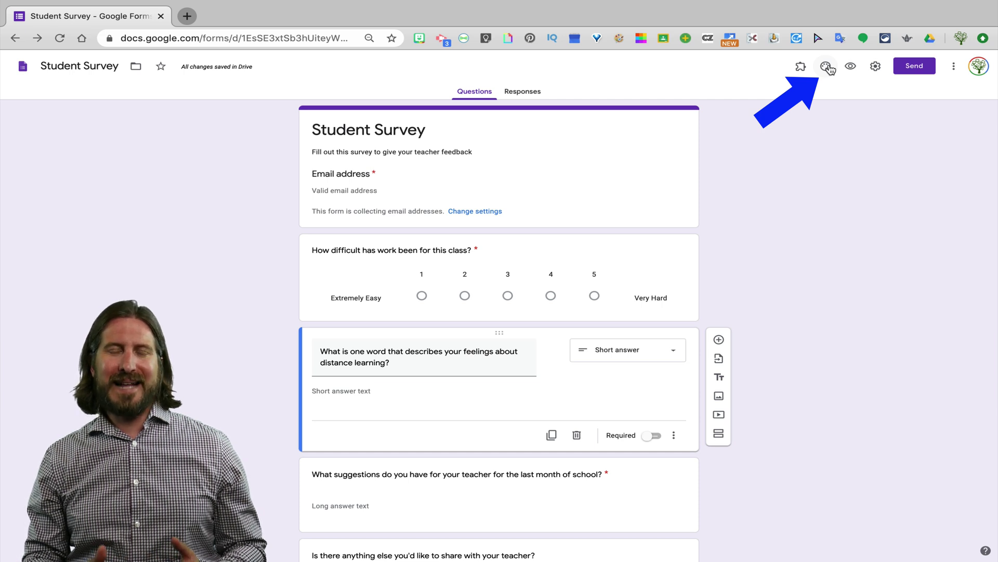
Insert the open-book picture as the form's header image.
{"action": "left_click", "coordinate": [828, 66]}
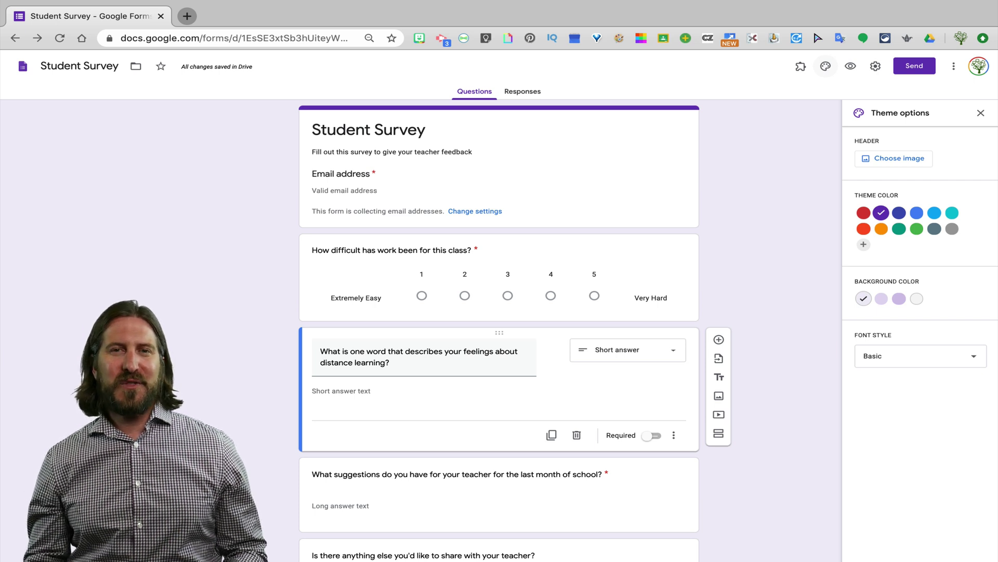
{"action": "left_click", "coordinate": [896, 162]}
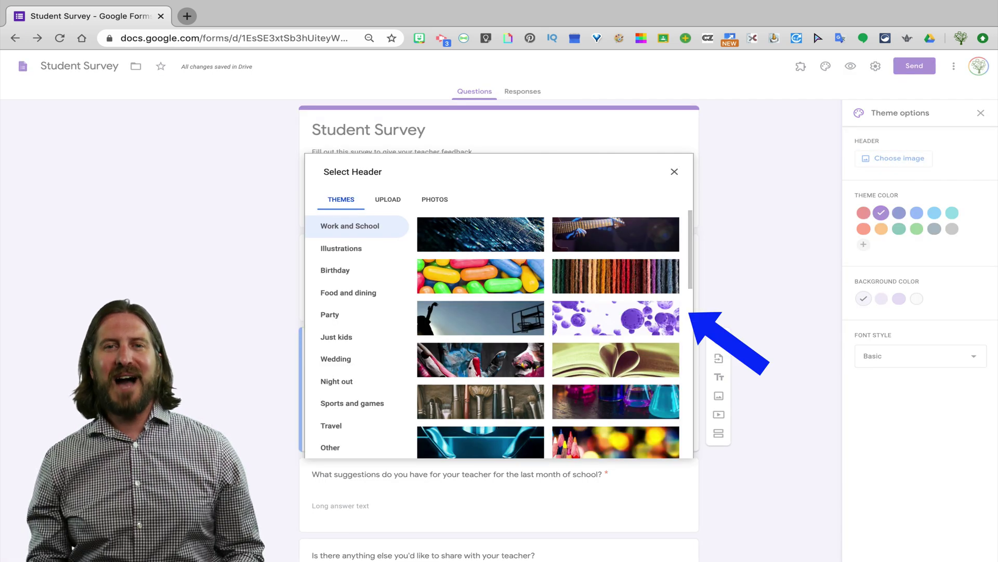
{"action": "left_click", "coordinate": [616, 359]}
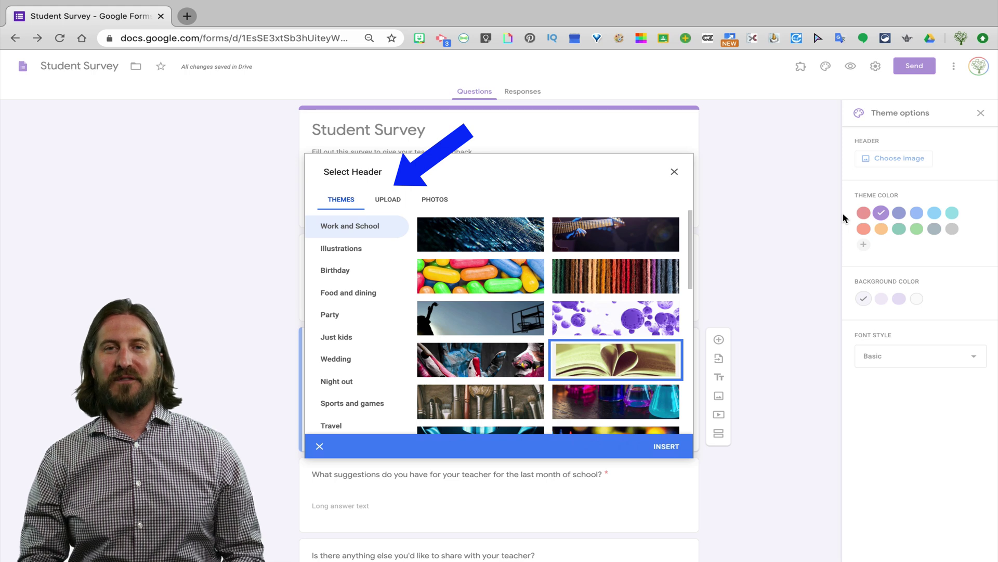
{"action": "key", "text": "Return"}
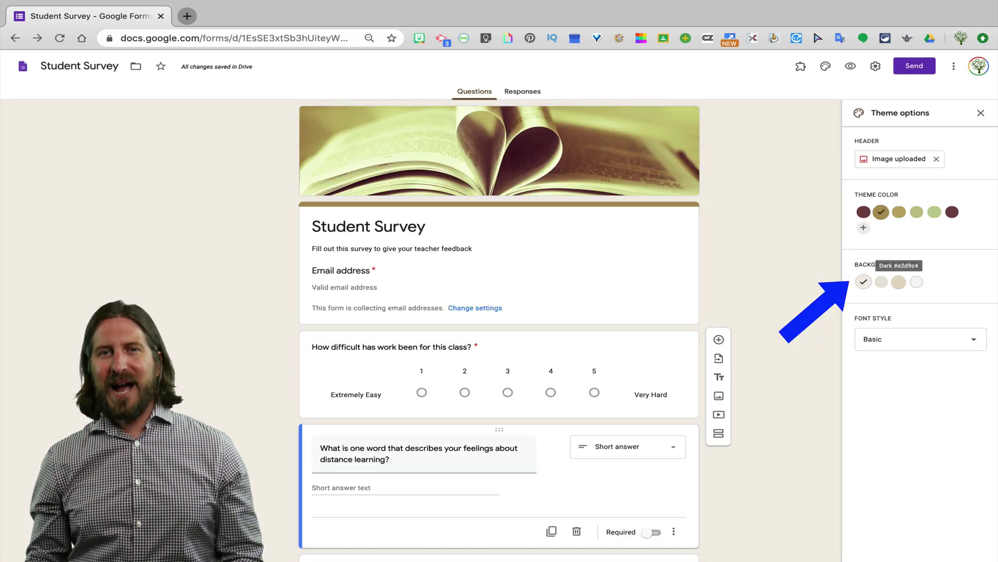
Give the form a tan background and the Formal font style.
{"action": "left_click", "coordinate": [899, 282]}
{"action": "left_click", "coordinate": [920, 339]}
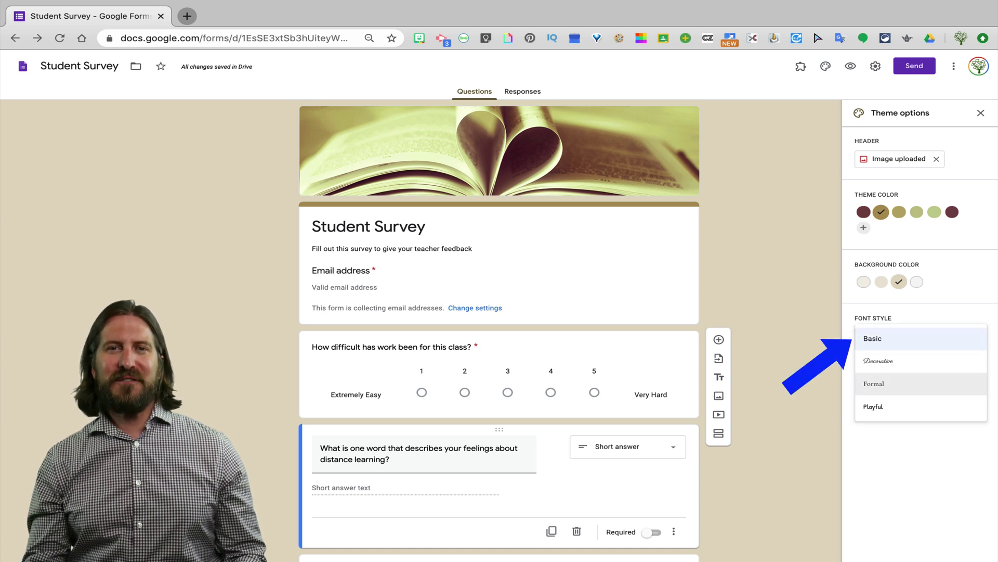
{"action": "left_click", "coordinate": [884, 384]}
{"action": "key", "text": "Escape"}
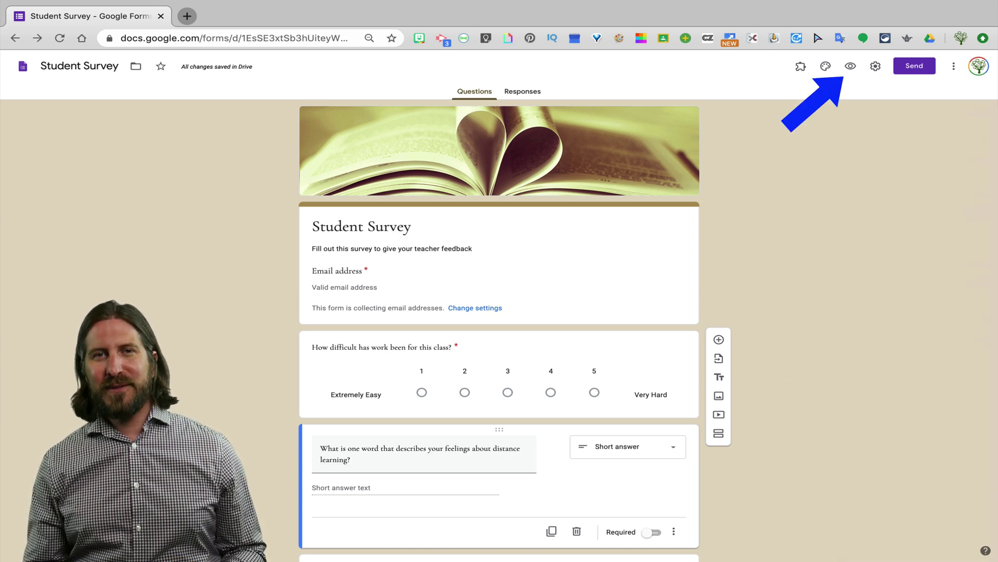
Preview the survey as respondents see it, then limit responses to 1 per person in settings.
{"action": "left_click", "coordinate": [850, 66]}
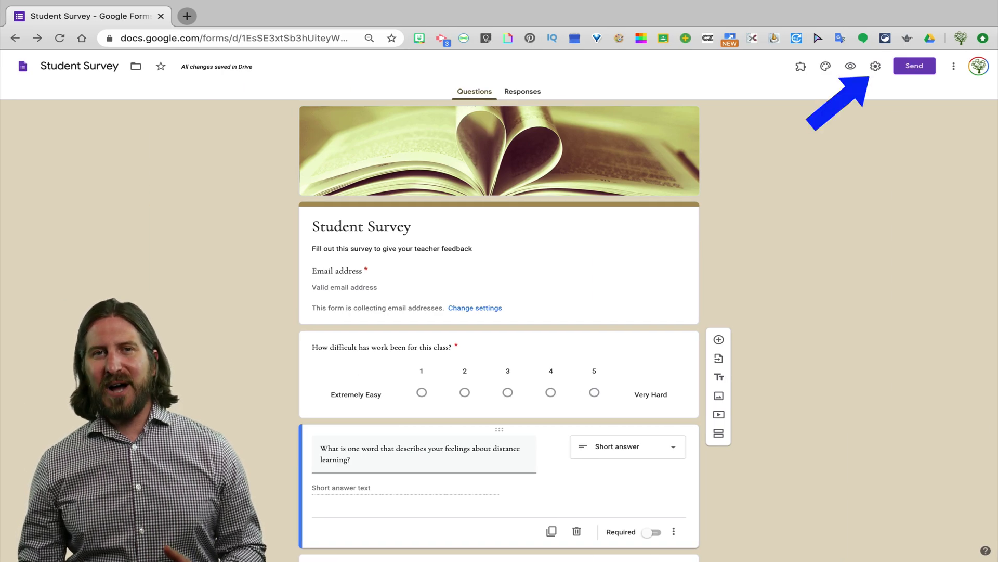
{"action": "left_click", "coordinate": [876, 66]}
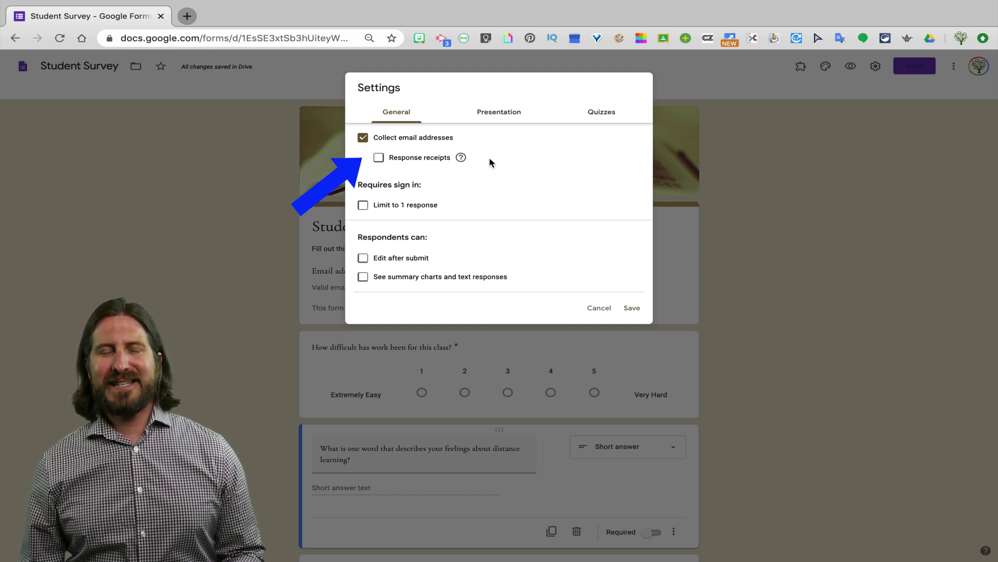
{"action": "mouse_move", "coordinate": [461, 159]}
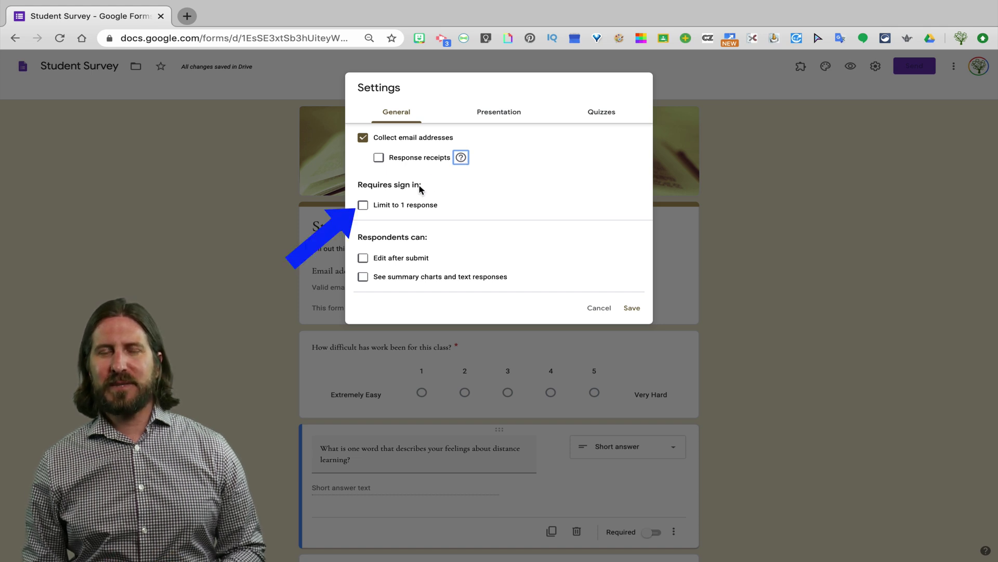
{"action": "left_click", "coordinate": [364, 206]}
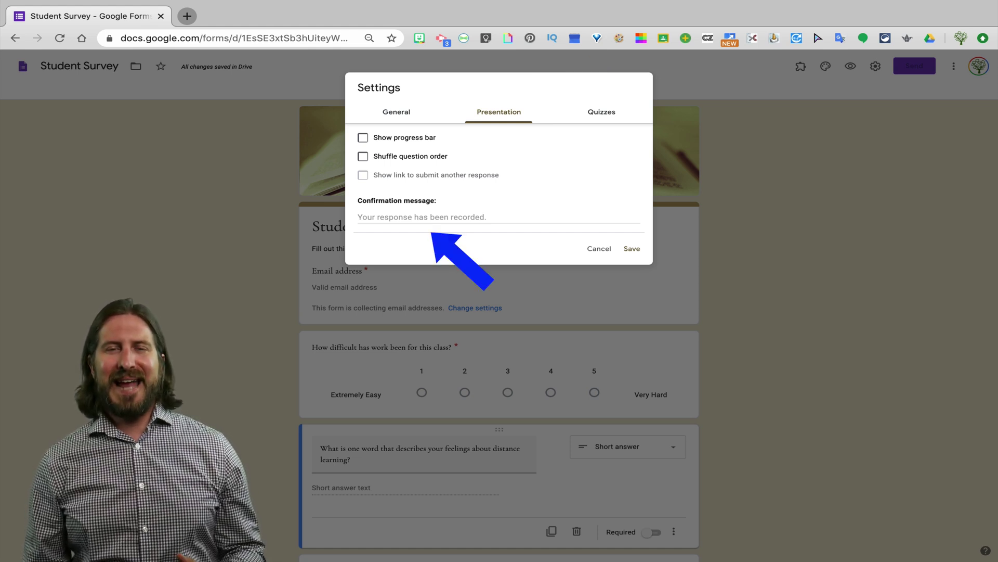
Confirm with 'Thanks for your input', shorten the form link, and attach it to Classroom assignment 'Please take this survey'.
{"action": "left_click", "coordinate": [421, 217]}
{"action": "type", "text": "Thanks"}
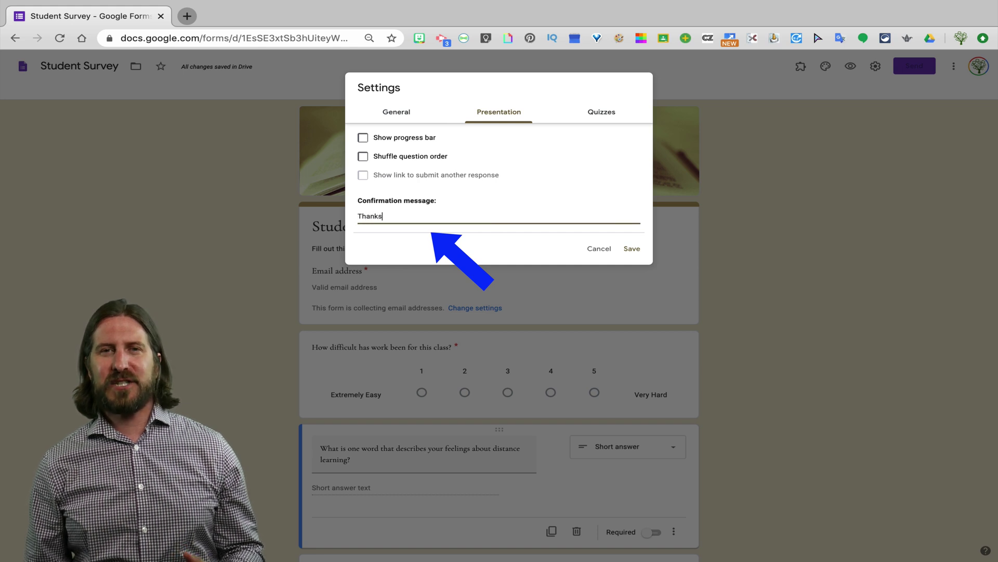
{"action": "type", "text": " for your in"}
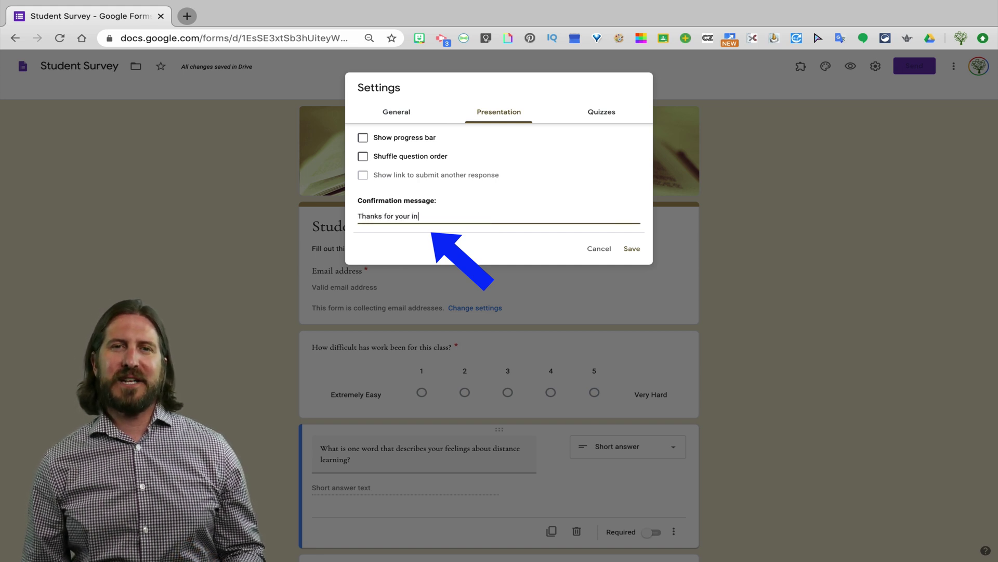
{"action": "type", "text": "put"}
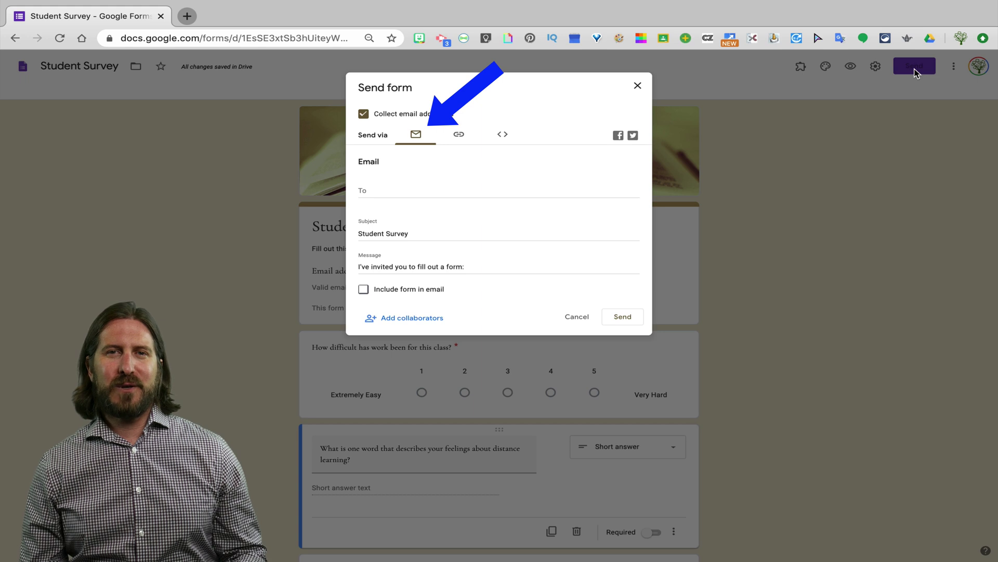
{"action": "left_click", "coordinate": [459, 137]}
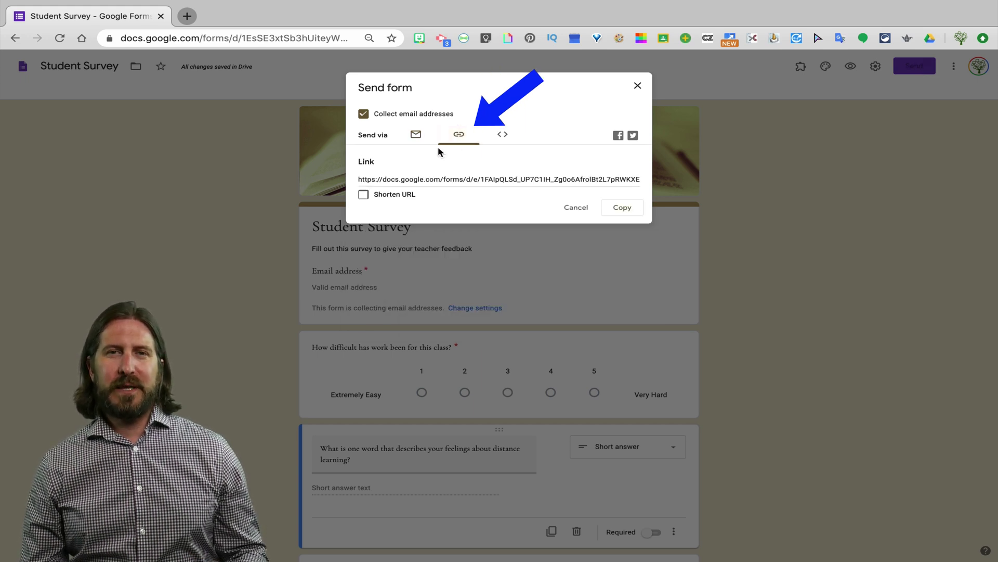
{"action": "left_click", "coordinate": [363, 194]}
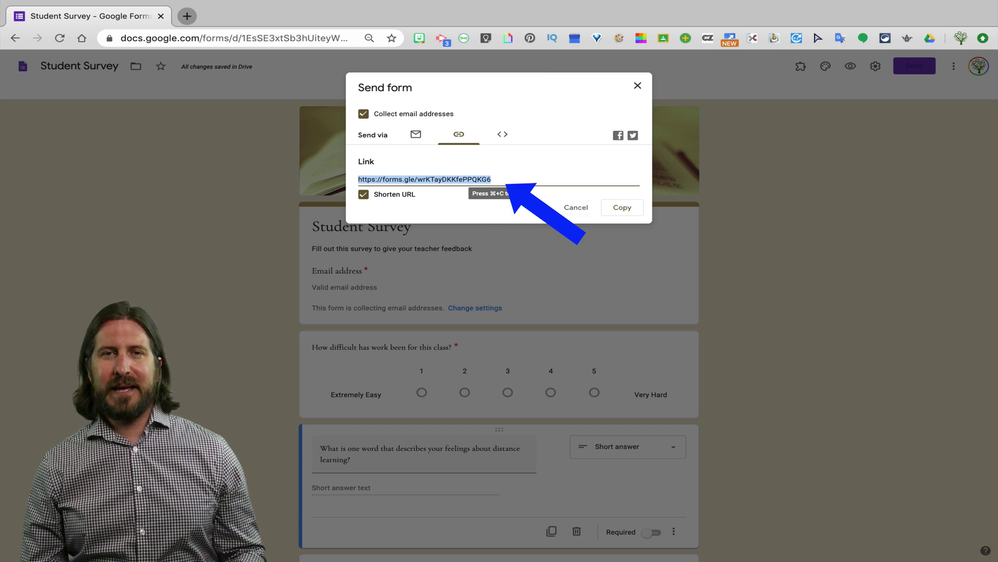
{"action": "type", "text": "Please ta"}
{"action": "type", "text": "ke this survey"}
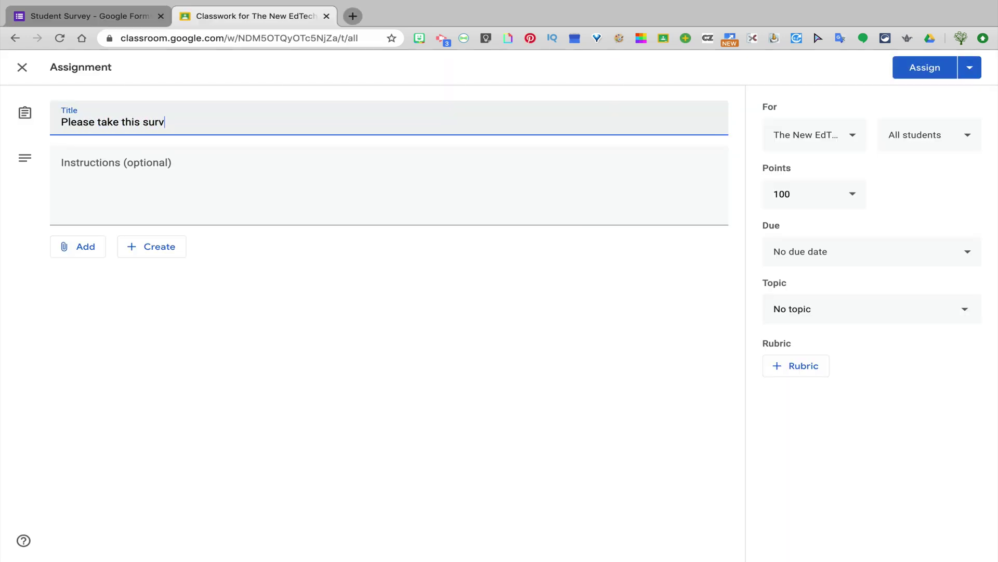
{"action": "left_click", "coordinate": [82, 246]}
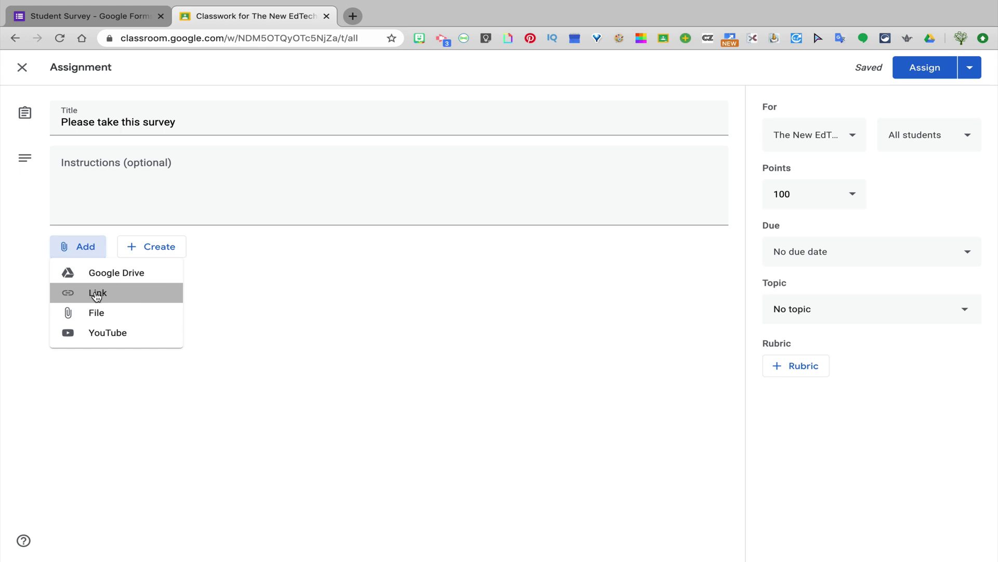